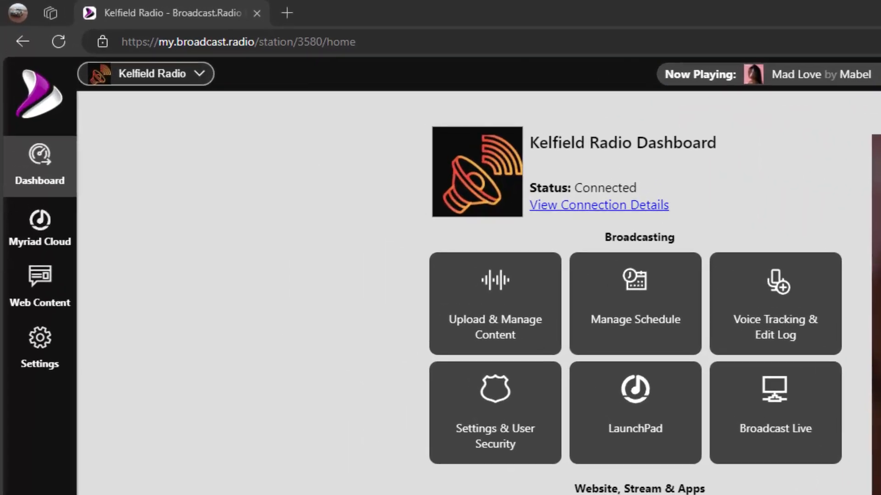
Open the Primary Broadcast Radio Player style settings and review the Layout options, keeping Tabbed.
{"action": "left_click", "coordinate": [46, 349]}
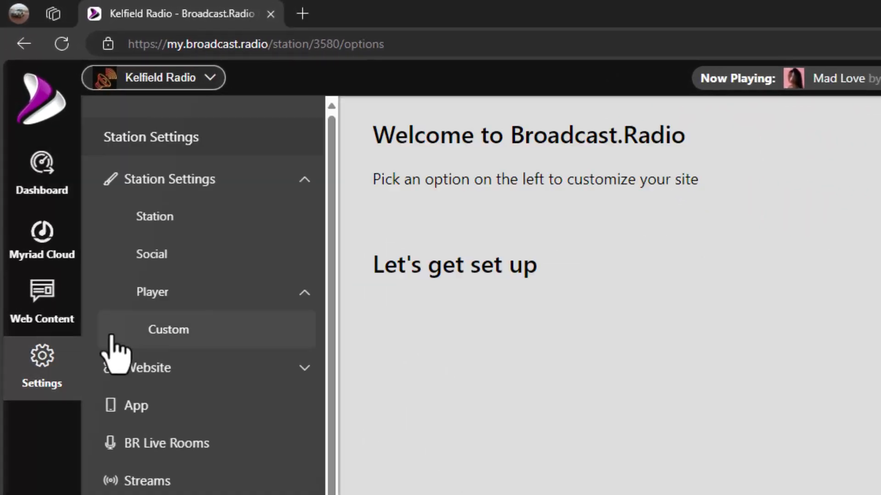
{"action": "left_click", "coordinate": [163, 298]}
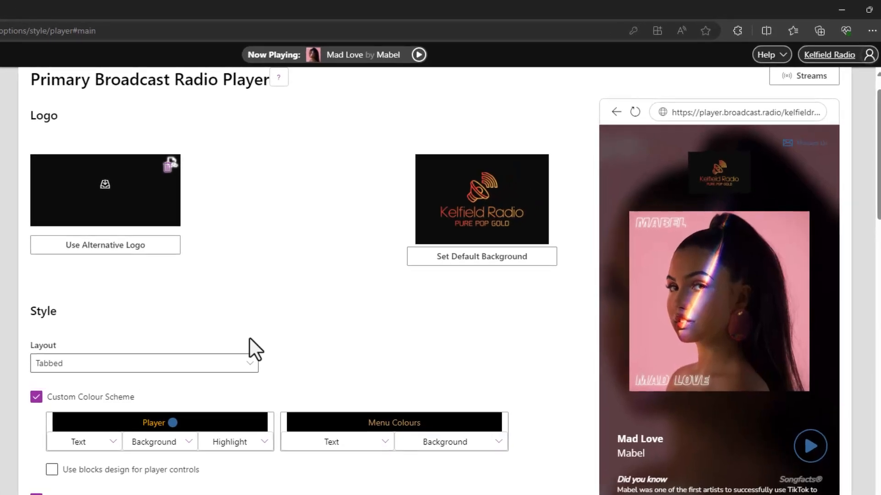
{"action": "left_click", "coordinate": [249, 367]}
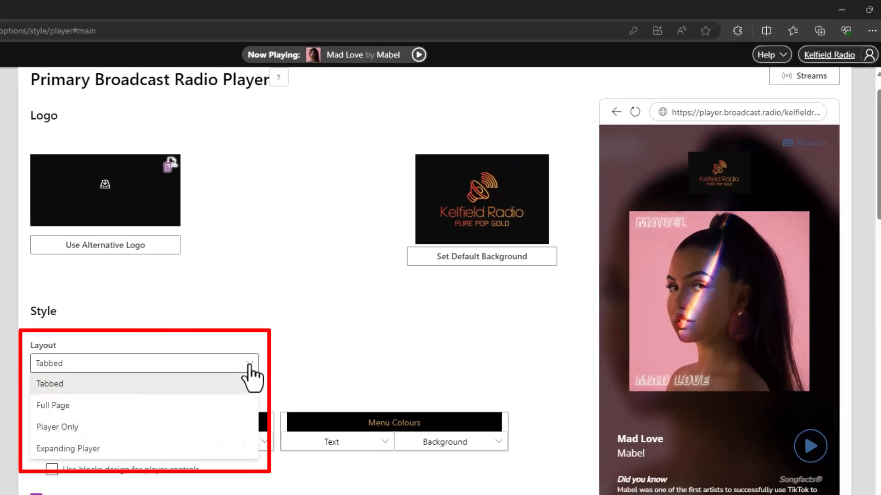
{"action": "left_click", "coordinate": [323, 334]}
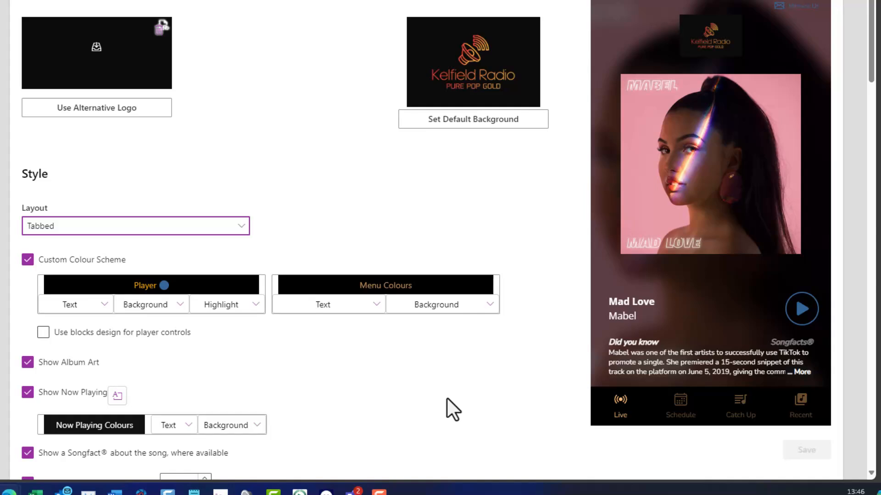
Switch Show Album Art and Show Now Playing off and back on to preview their effect.
{"action": "scroll", "coordinate": [446, 397], "scroll_direction": "down", "scroll_amount": 3}
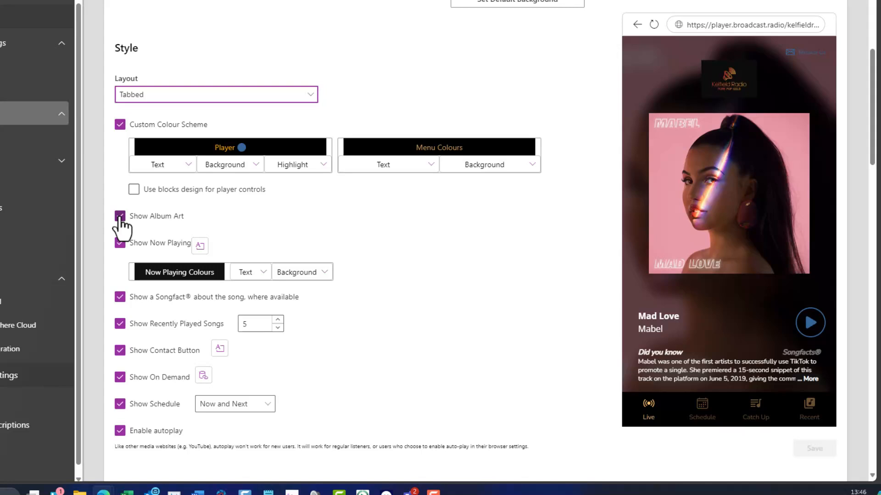
{"action": "left_click", "coordinate": [120, 216]}
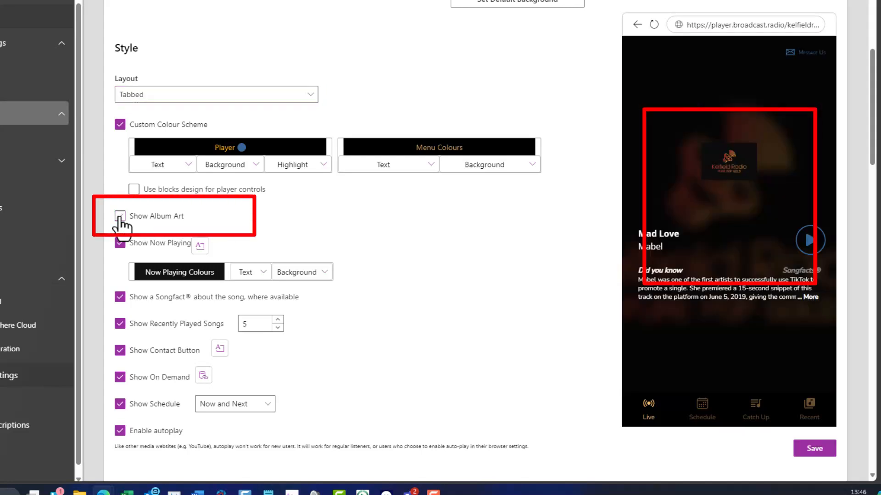
{"action": "left_click", "coordinate": [120, 216]}
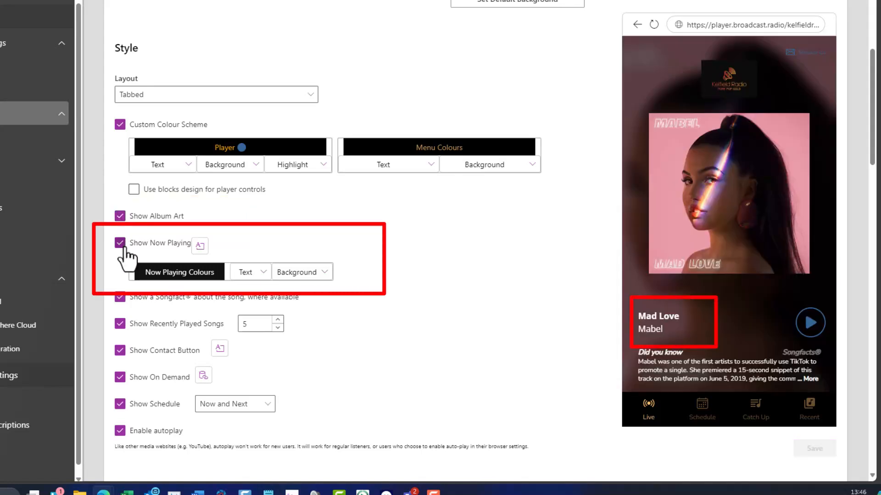
{"action": "left_click", "coordinate": [120, 243]}
{"action": "left_click", "coordinate": [120, 243]}
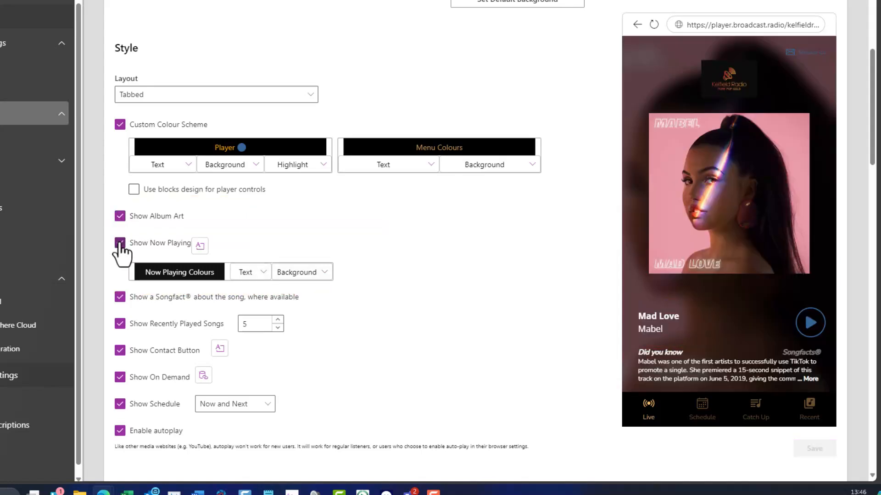
Switch the Songfact and Show Recently Played Songs options off and back on to preview them.
{"action": "left_click", "coordinate": [120, 298]}
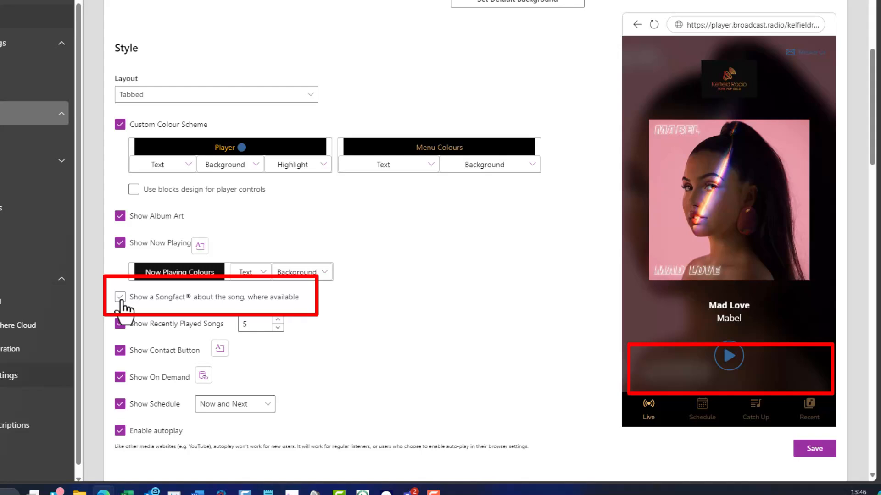
{"action": "left_click", "coordinate": [120, 298]}
{"action": "left_click", "coordinate": [120, 324]}
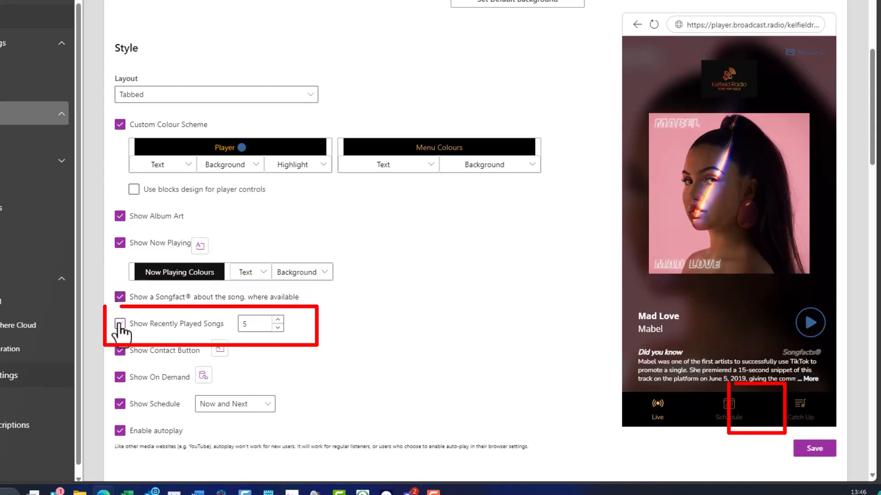
{"action": "left_click", "coordinate": [120, 324]}
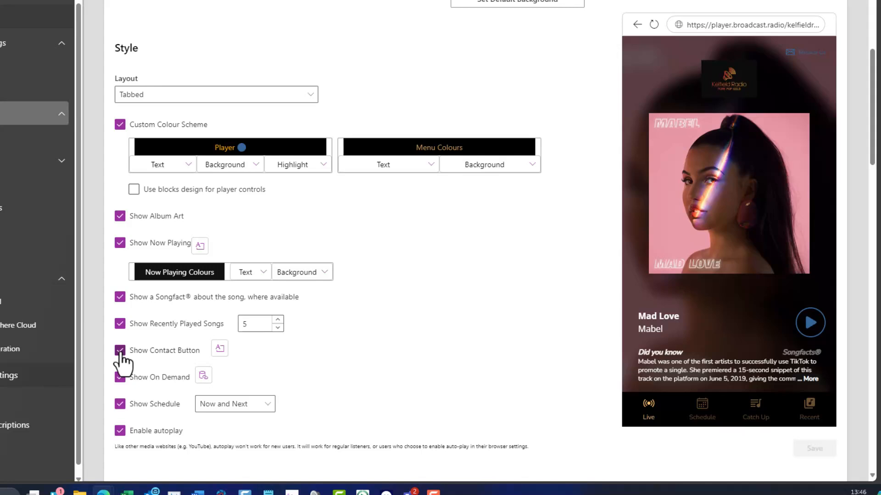
Switch Show Contact Button, Show On Demand and Show Schedule off and back on, and check the schedule display options.
{"action": "left_click", "coordinate": [121, 351]}
{"action": "left_click", "coordinate": [120, 350]}
{"action": "left_click", "coordinate": [120, 377]}
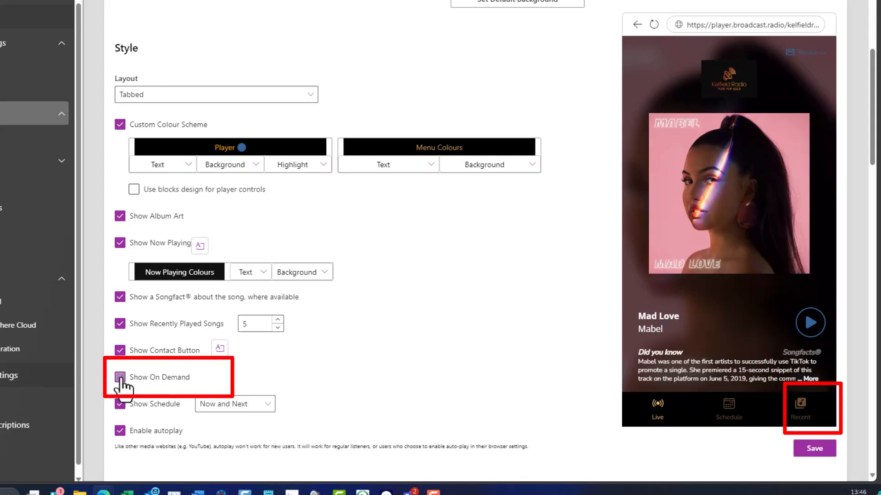
{"action": "left_click", "coordinate": [120, 377]}
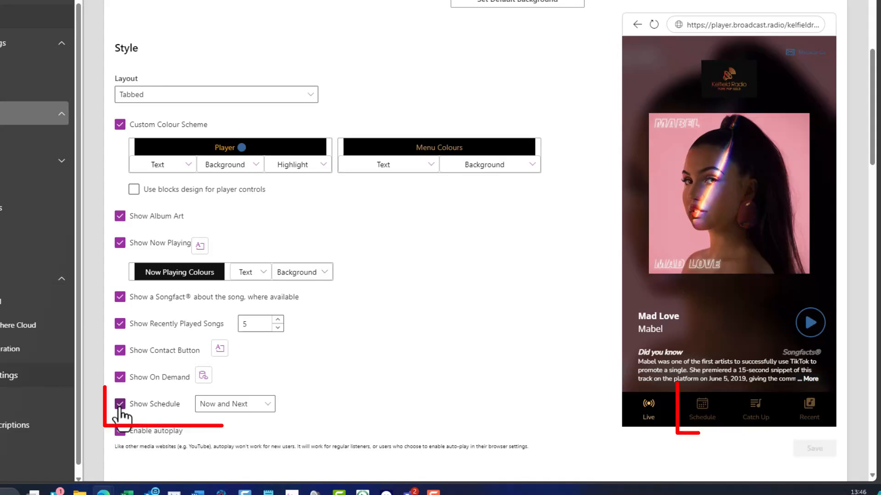
{"action": "left_click", "coordinate": [119, 406]}
{"action": "left_click", "coordinate": [120, 405]}
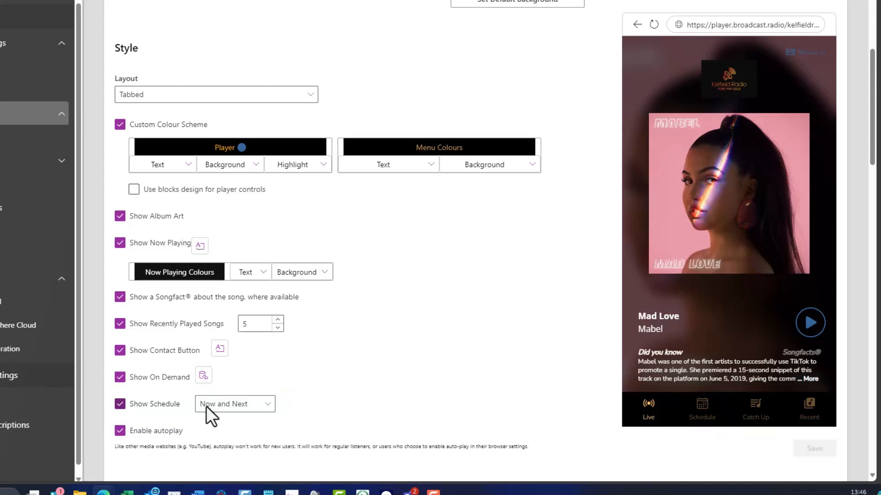
{"action": "left_click", "coordinate": [268, 407]}
{"action": "left_click", "coordinate": [268, 408]}
Preview the Large Square and Fluid widget sizes, return to Portrait, and copy its embed code.
{"action": "scroll", "coordinate": [347, 356], "scroll_direction": "down", "scroll_amount": 5}
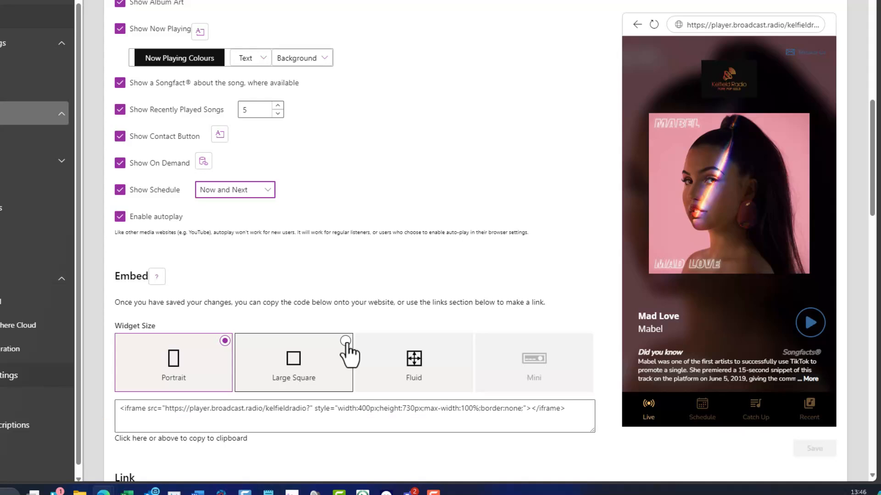
{"action": "scroll", "coordinate": [350, 354], "scroll_direction": "down", "scroll_amount": 1}
{"action": "left_click", "coordinate": [306, 309]}
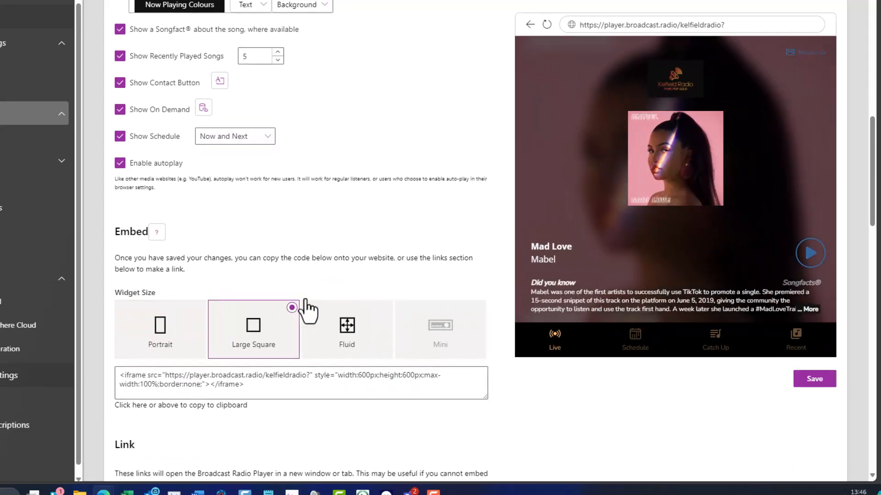
{"action": "left_click", "coordinate": [349, 339]}
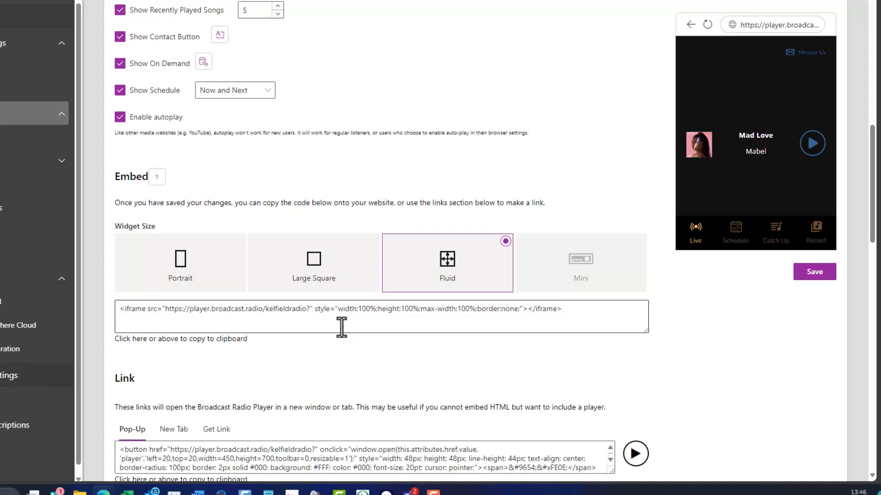
{"action": "left_click", "coordinate": [204, 279]}
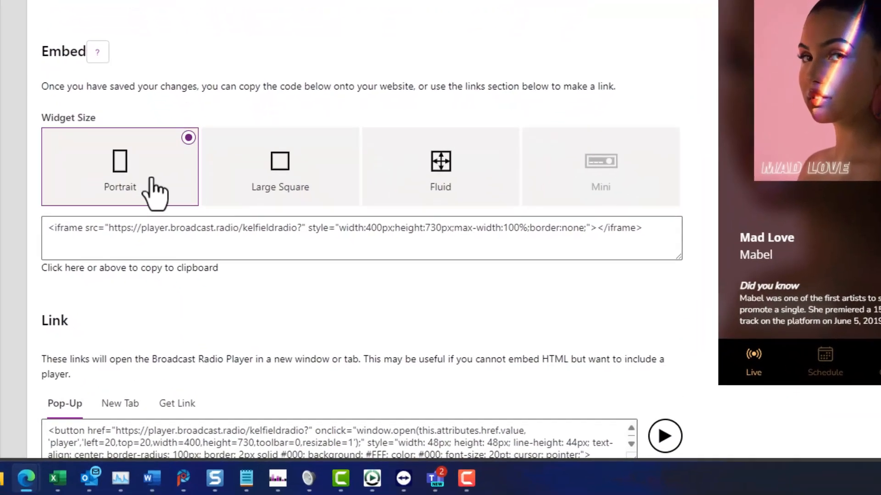
{"action": "left_click", "coordinate": [305, 256]}
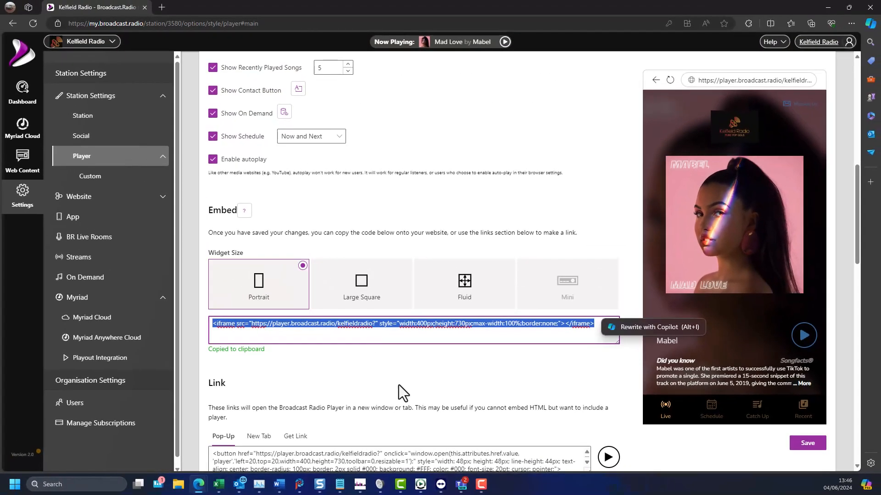
Launch the pop-up player link preview, close its window, and tick Use hyperlink.
{"action": "scroll", "coordinate": [382, 367], "scroll_direction": "down", "scroll_amount": 1}
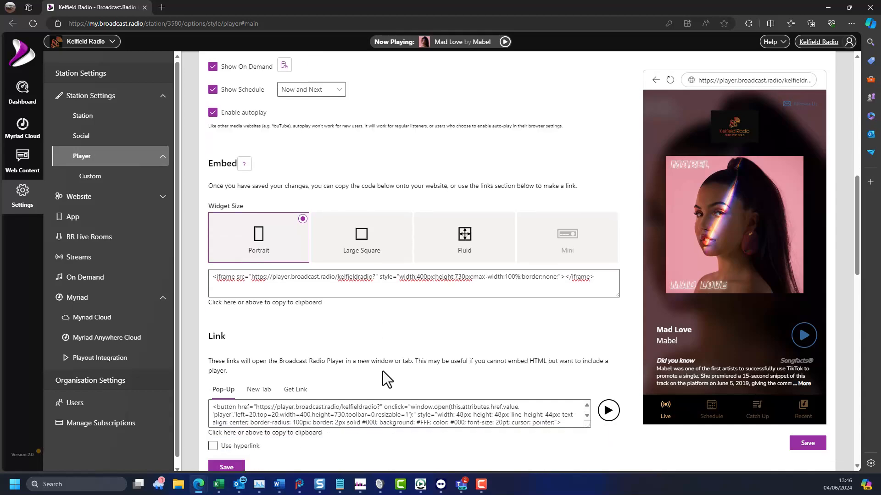
{"action": "scroll", "coordinate": [382, 371], "scroll_direction": "down", "scroll_amount": 4}
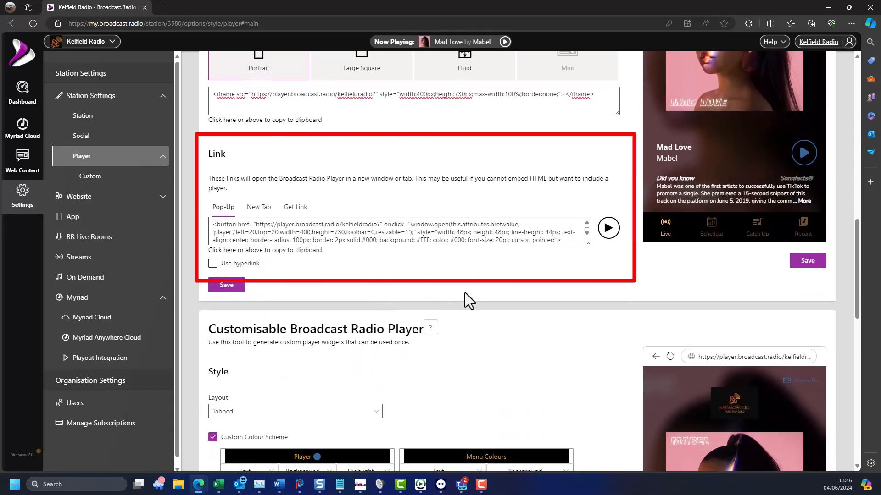
{"action": "left_click", "coordinate": [608, 229]}
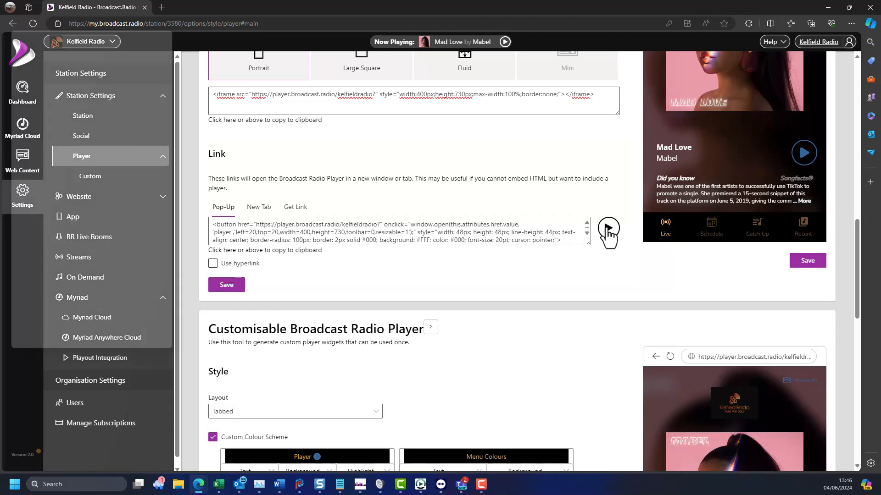
{"action": "left_click", "coordinate": [608, 229]}
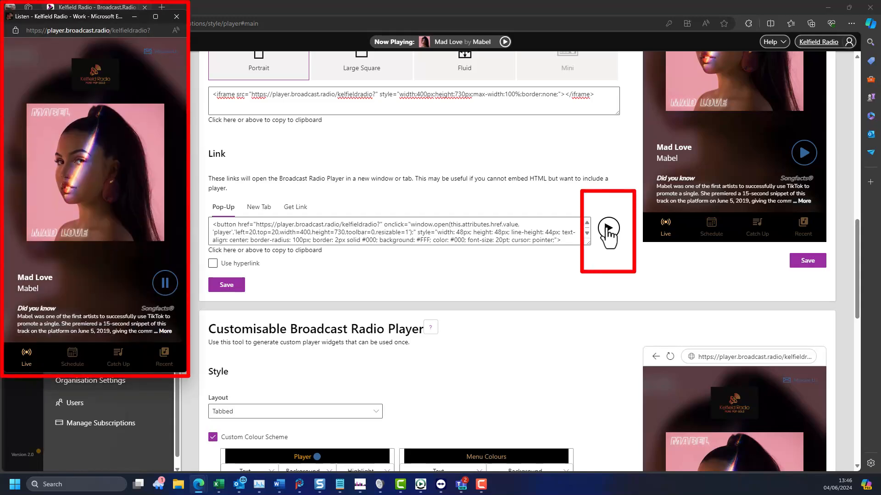
{"action": "left_click", "coordinate": [176, 17]}
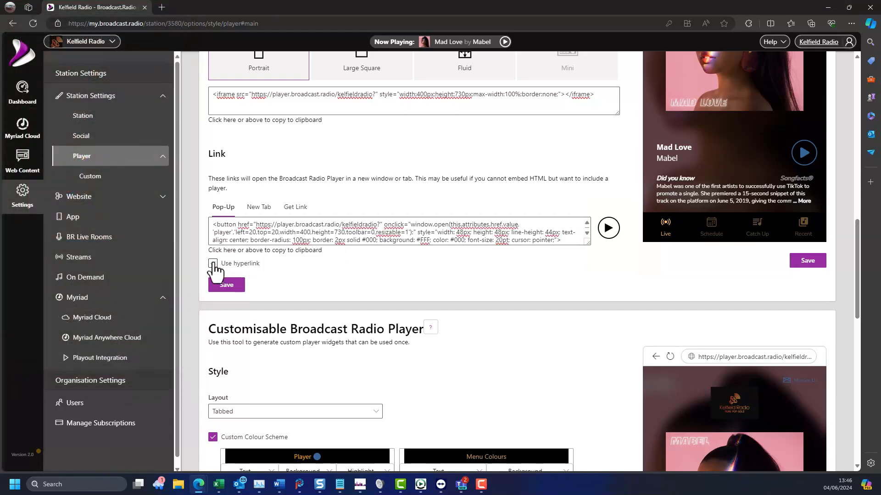
{"action": "left_click", "coordinate": [213, 264]}
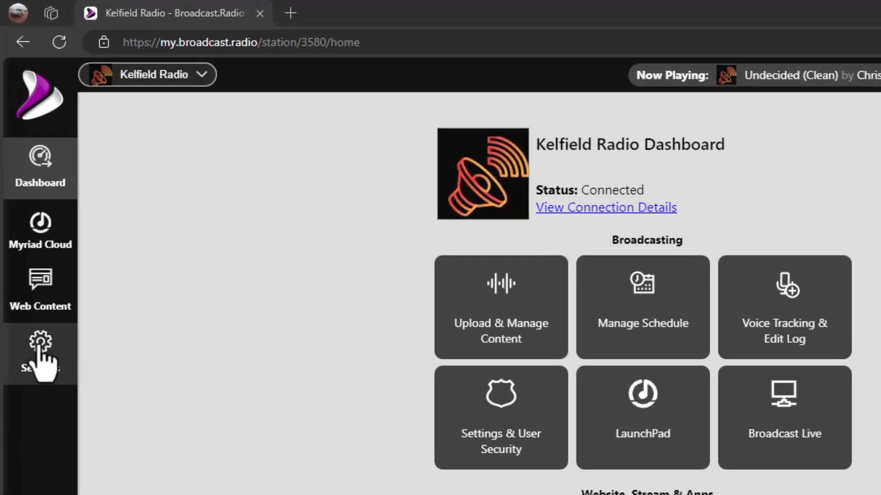
Open the station Identity settings and then the Social media settings.
{"action": "left_click", "coordinate": [41, 348]}
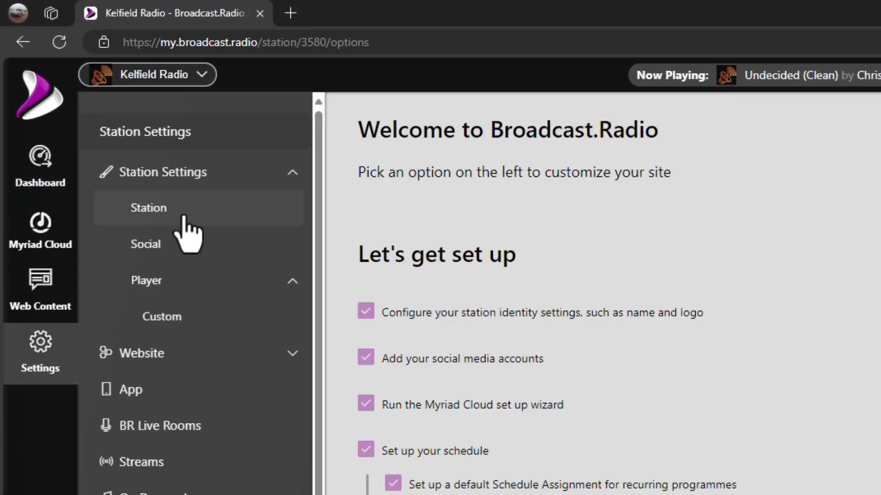
{"action": "left_click", "coordinate": [185, 227]}
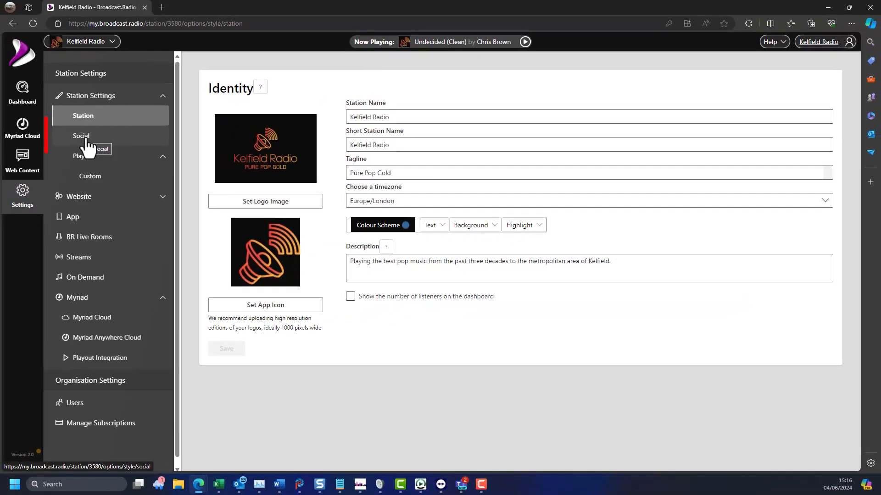
{"action": "left_click", "coordinate": [87, 139]}
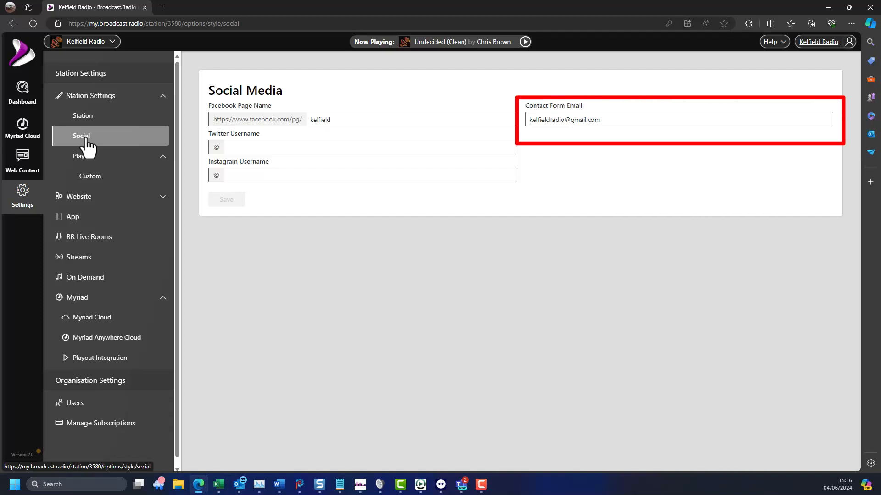
Add a MixCloud on-demand provider from the On Demand Providers page.
{"action": "left_click", "coordinate": [89, 283]}
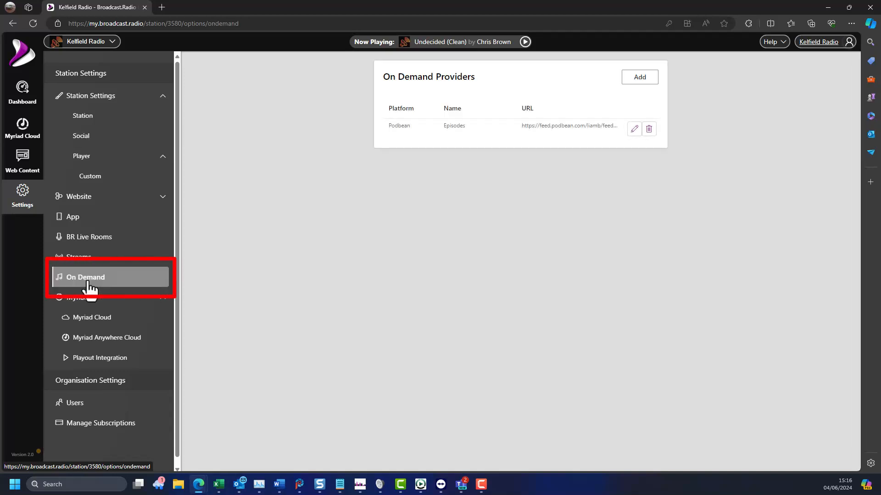
{"action": "left_click", "coordinate": [636, 78]}
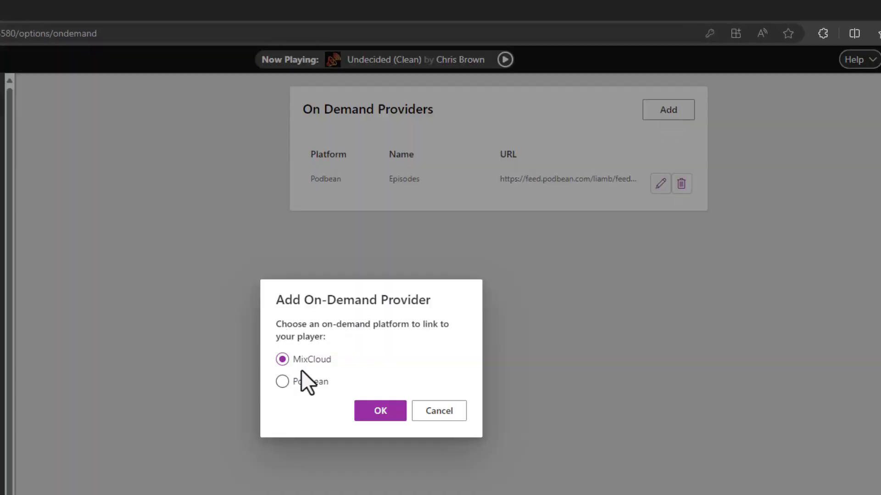
{"action": "left_click", "coordinate": [372, 412]}
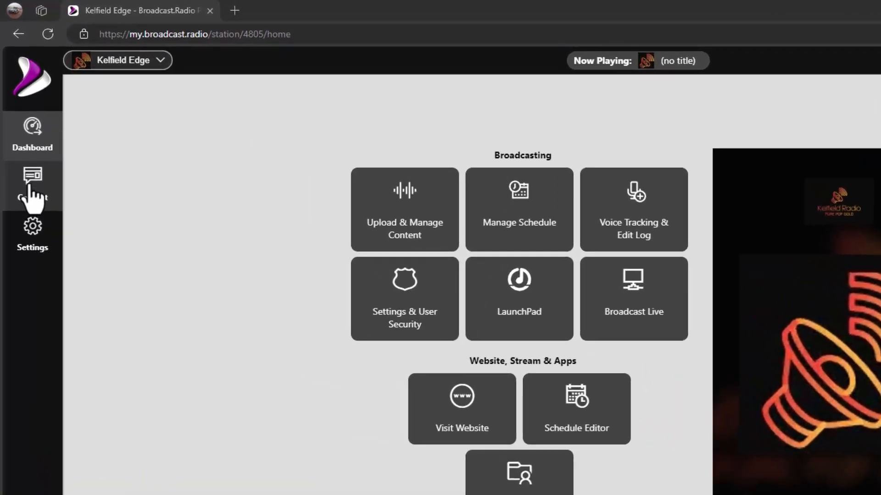
Browse the schedule Calendar, Presenters, Shows and Assignments pages of the Kelfield Edge station.
{"action": "left_click", "coordinate": [22, 127]}
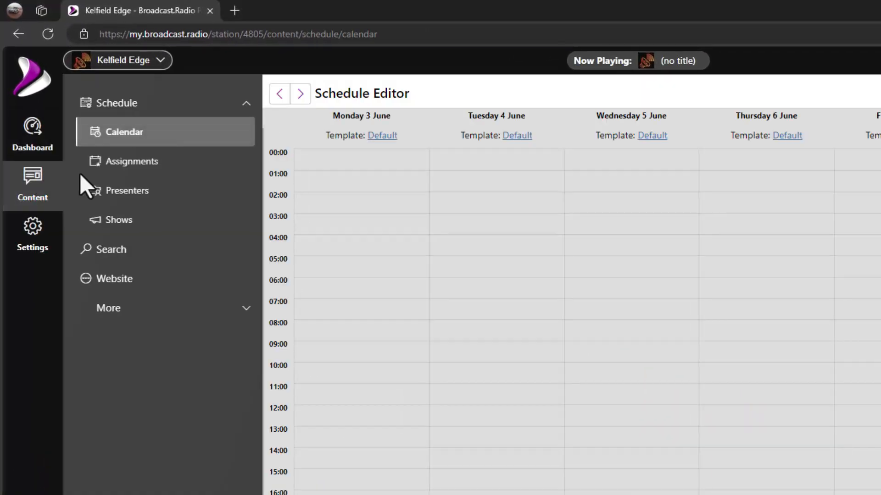
{"action": "left_click", "coordinate": [135, 192]}
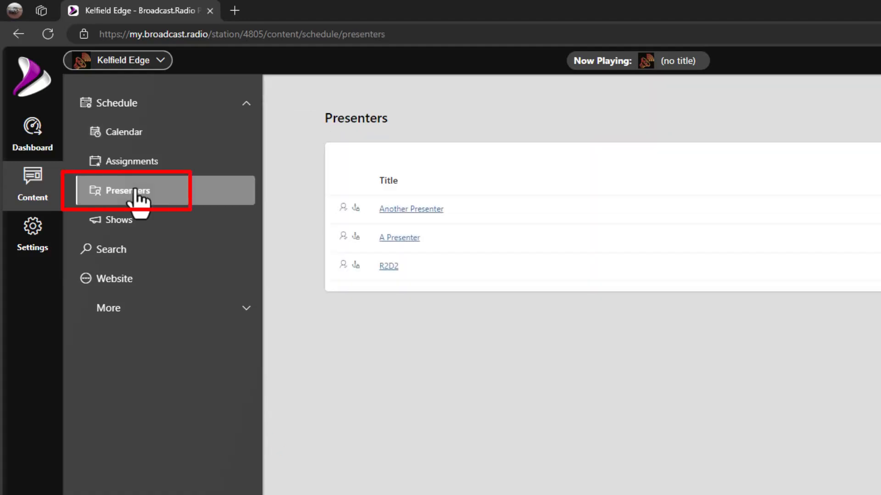
{"action": "left_click", "coordinate": [124, 232]}
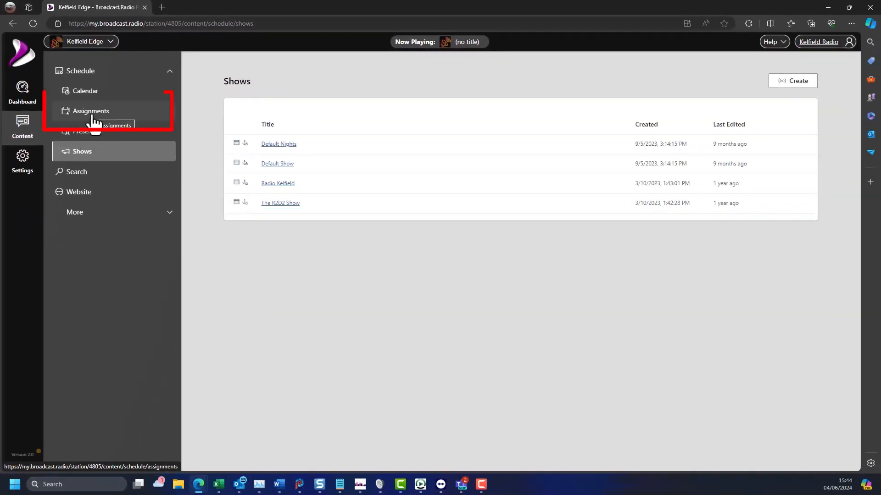
{"action": "left_click", "coordinate": [94, 120]}
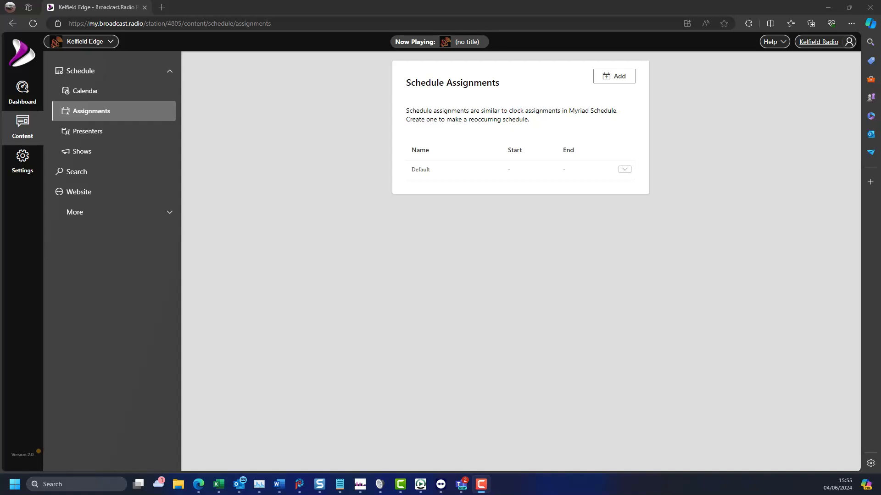
{"action": "left_click", "coordinate": [115, 134]}
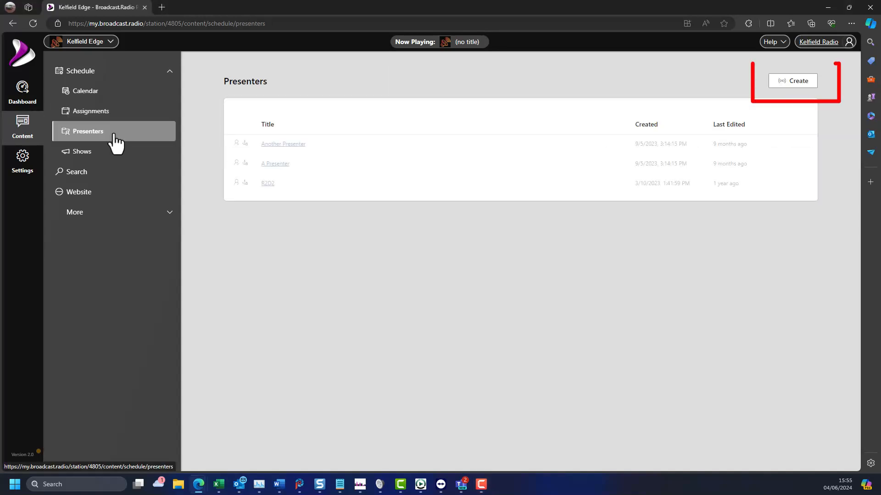
Create a new presenter with the presenter's full name as title, excerpt "Master of rock", and image pexels-pixabay-414630.jpg.
{"action": "left_click", "coordinate": [804, 83]}
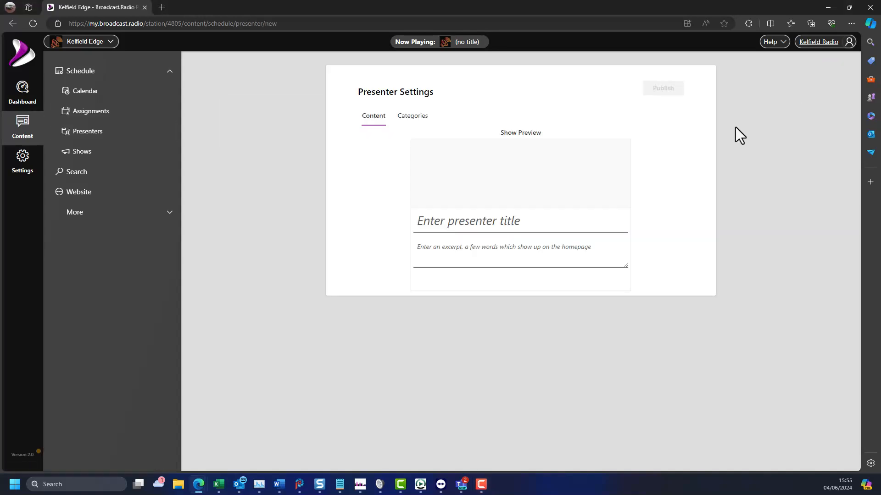
{"action": "left_click", "coordinate": [539, 229]}
{"action": "type", "text": "Mike Smith"}
{"action": "key", "text": "Tab"}
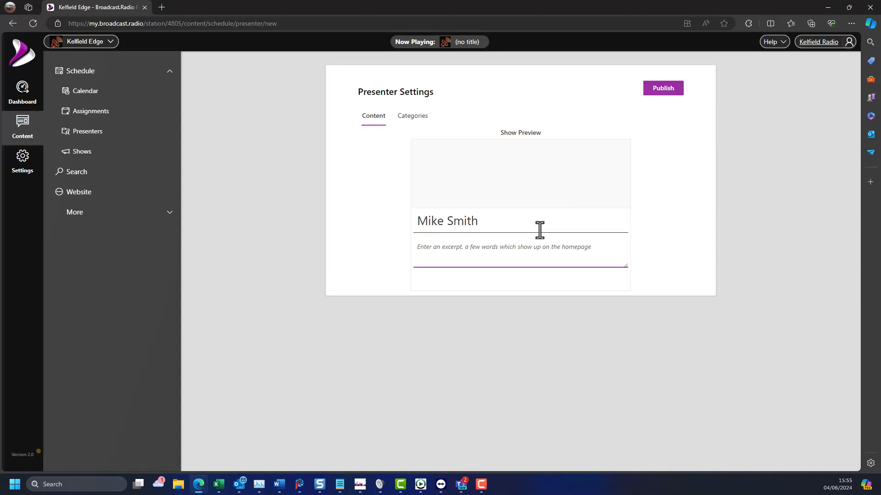
{"action": "type", "text": "Master of rock"}
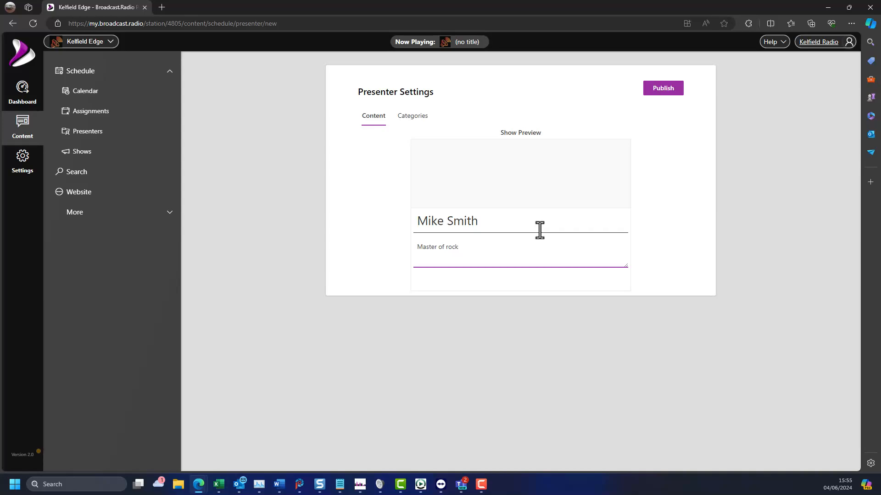
{"action": "left_click", "coordinate": [515, 187]}
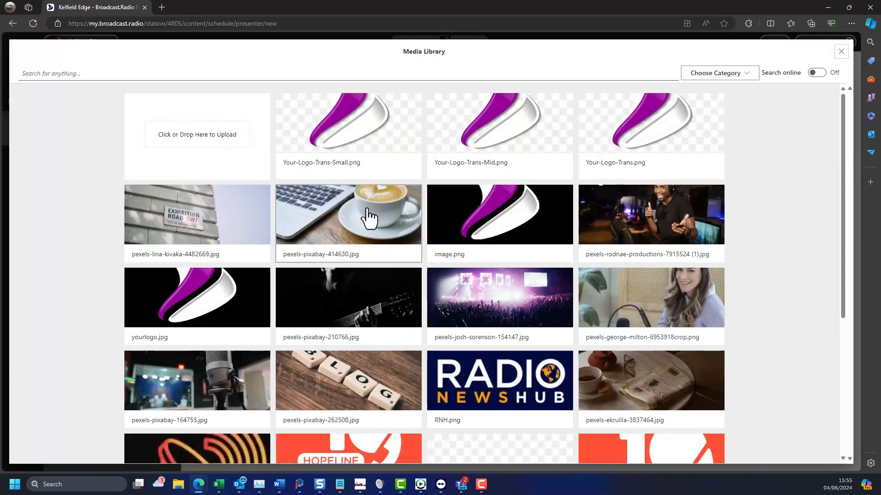
{"action": "left_click", "coordinate": [369, 218]}
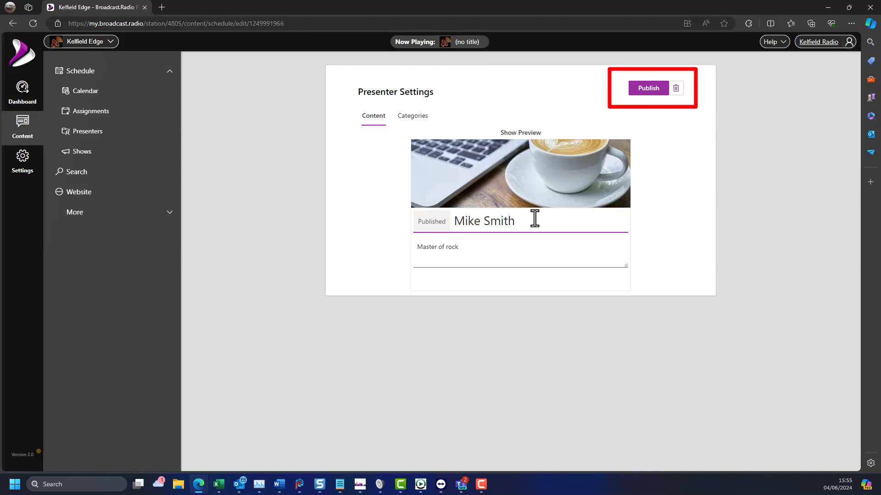
Create a new show titled "Mike's Rock Show" with excerpt "Rock our with Mike" and assign the new presenter.
{"action": "left_click", "coordinate": [77, 153]}
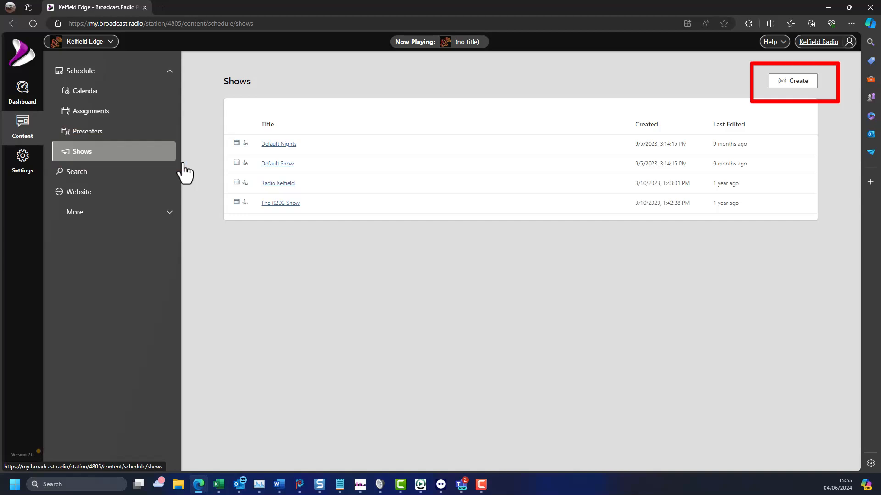
{"action": "left_click", "coordinate": [793, 81]}
{"action": "left_click", "coordinate": [468, 222]}
{"action": "type", "text": "Mike"}
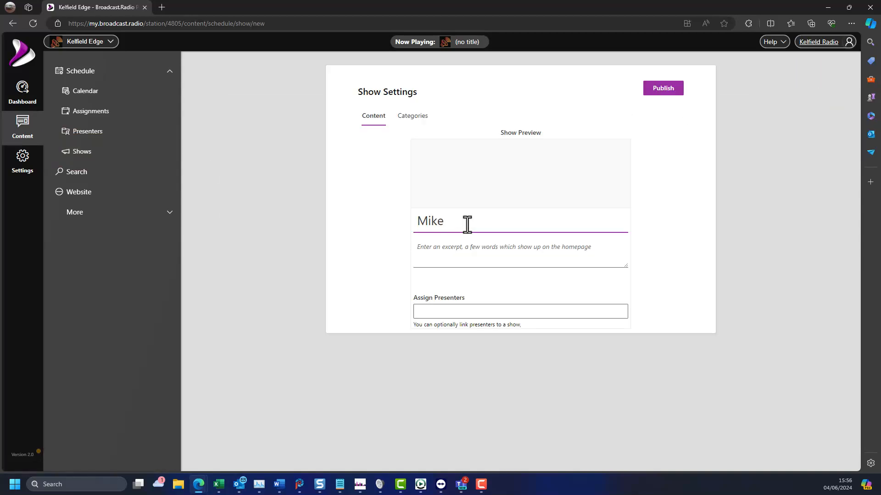
{"action": "type", "text": "'s Rock Show"}
{"action": "key", "text": "Tab"}
{"action": "type", "text": "Rock our with"}
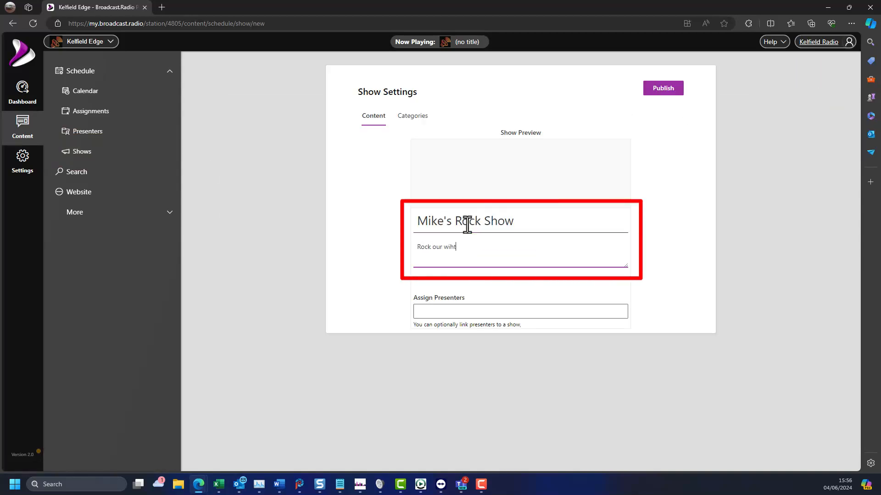
{"action": "type", "text": " Mike"}
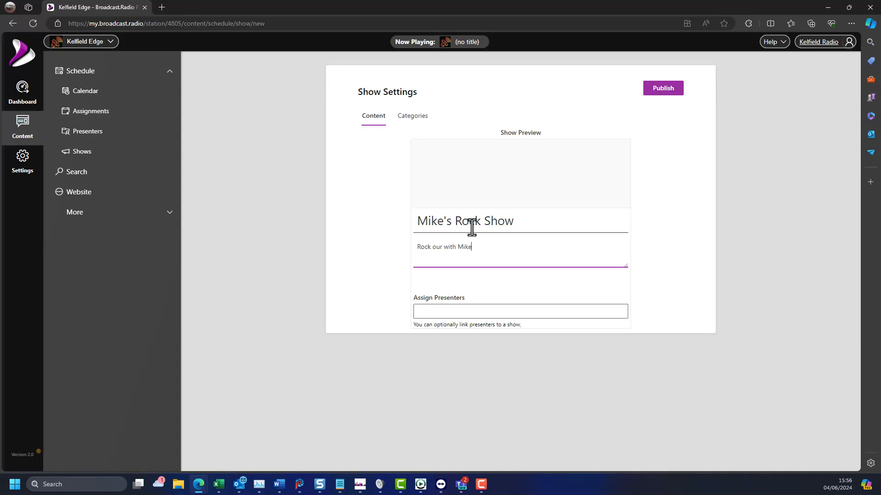
{"action": "left_click", "coordinate": [494, 311]}
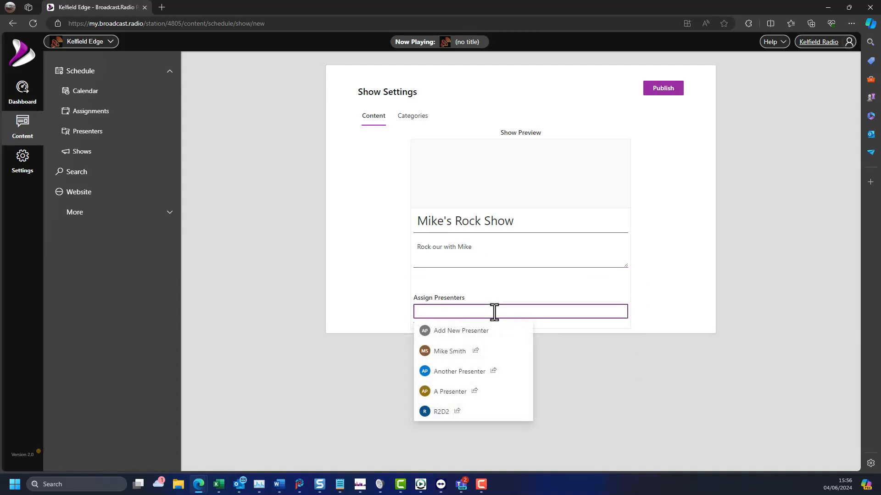
{"action": "left_click", "coordinate": [464, 352]}
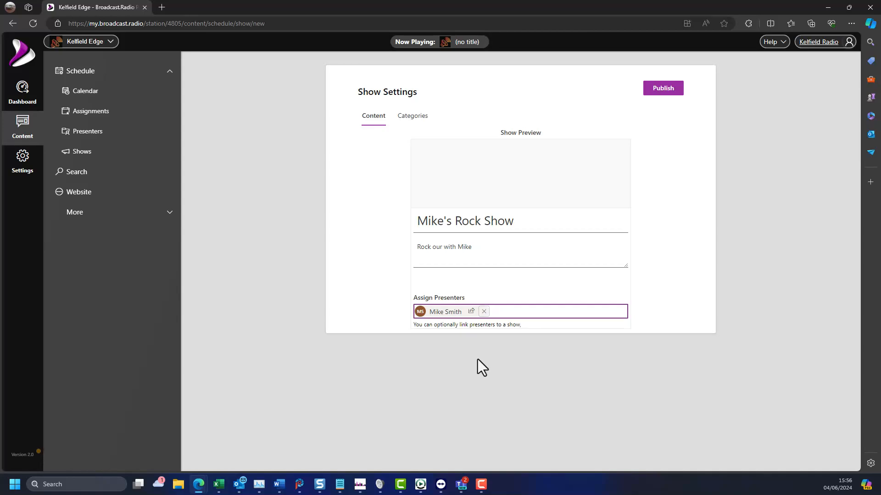
Set the show's image to pexels-pixabay-210766.jpg from the Media Library and publish the show.
{"action": "left_click", "coordinate": [515, 185]}
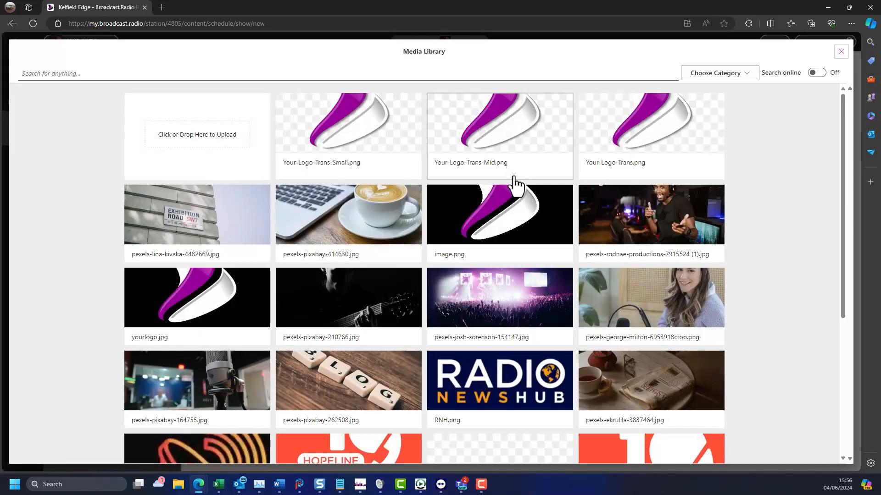
{"action": "left_click", "coordinate": [384, 305]}
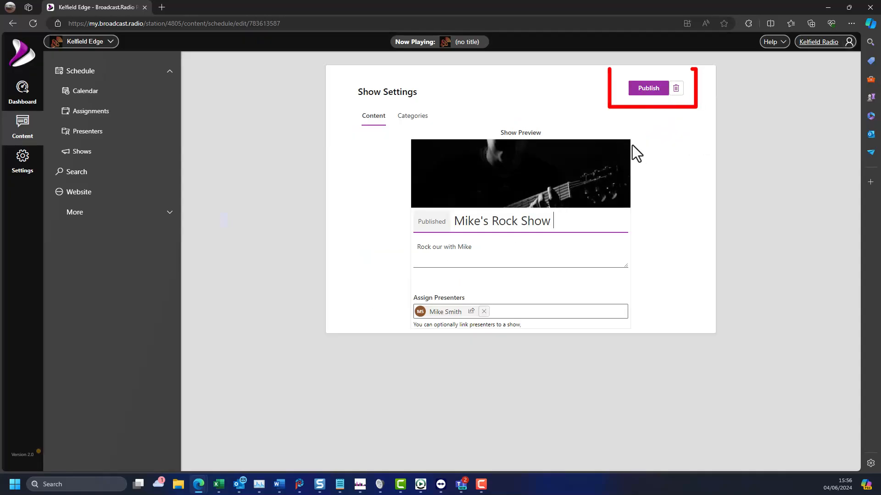
{"action": "left_click", "coordinate": [642, 95]}
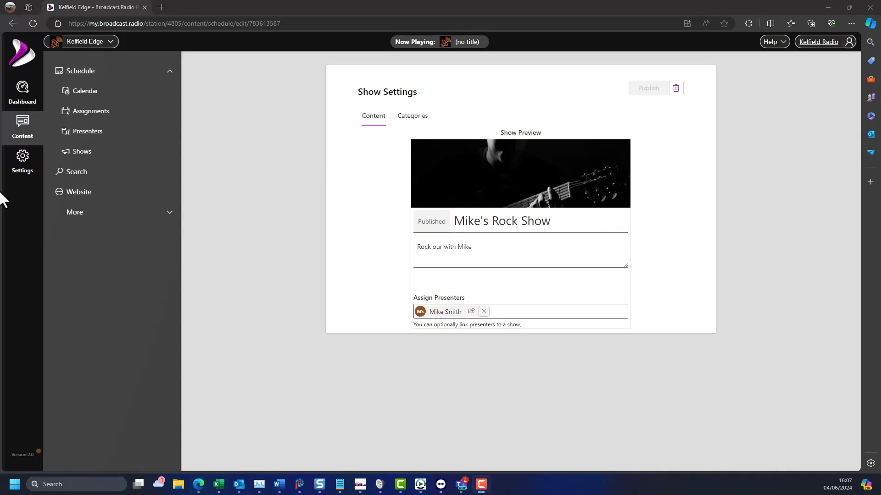
Edit the Default schedule assignment and mark a Monday block from 10:00 to 13:59.
{"action": "left_click", "coordinate": [91, 114]}
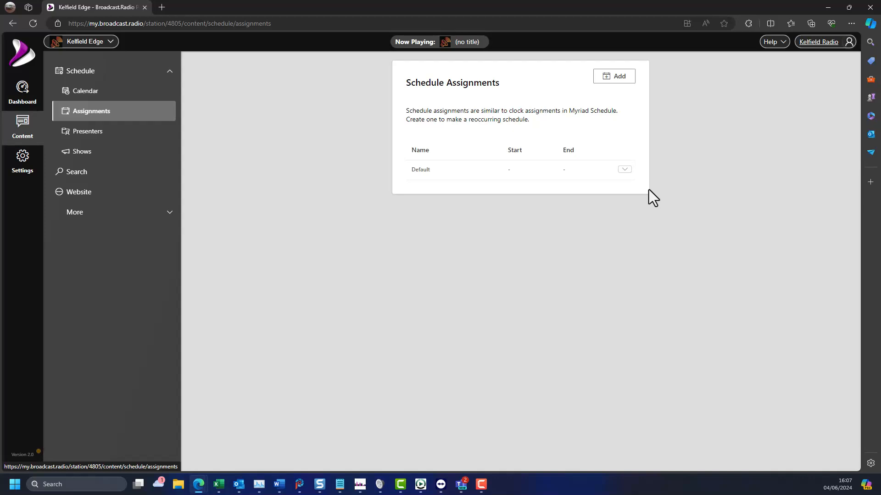
{"action": "left_click", "coordinate": [624, 169]}
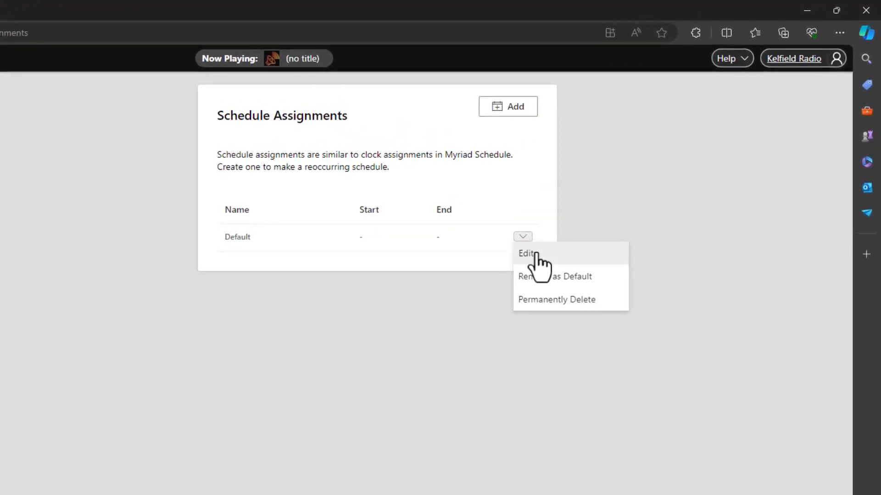
{"action": "left_click", "coordinate": [532, 255]}
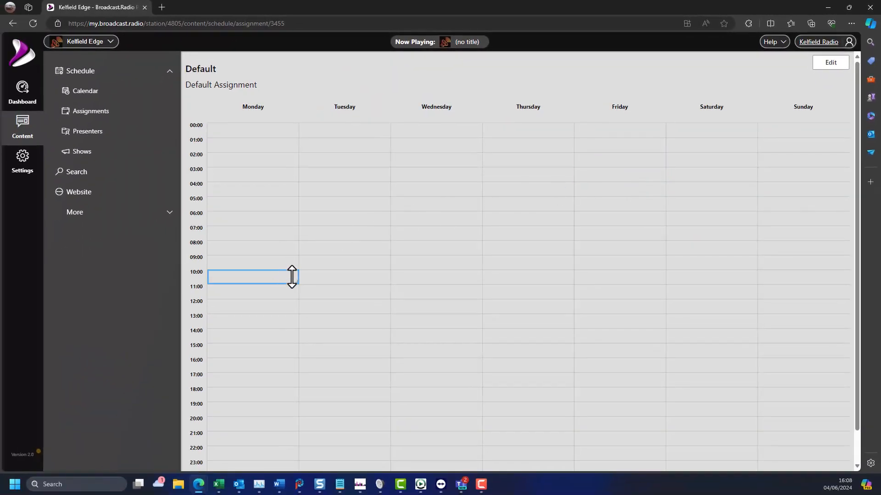
{"action": "left_click_drag", "start_coordinate": [295, 282], "coordinate": [291, 327]}
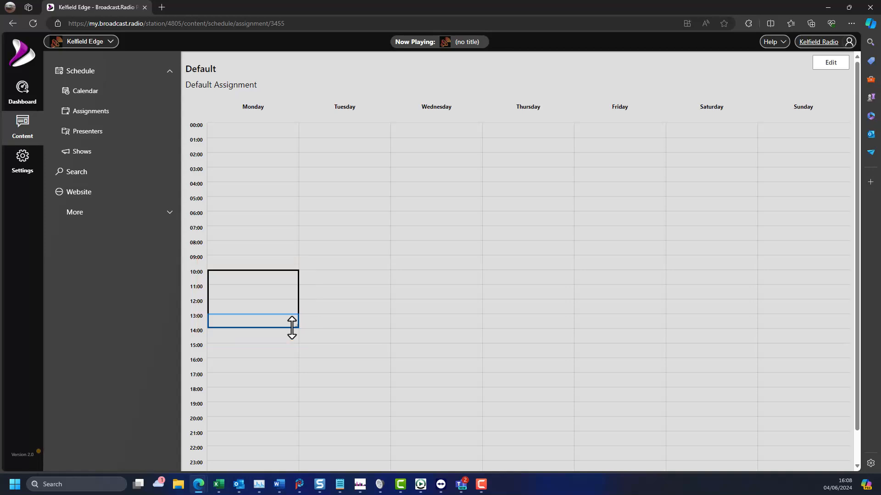
{"action": "left_click_drag", "start_coordinate": [291, 327], "coordinate": [293, 327]}
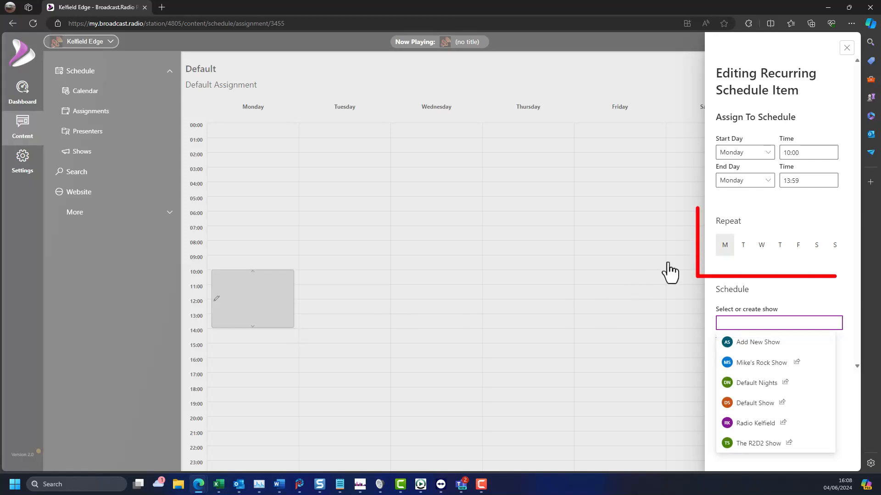
Repeat the block on Tuesday through Friday, assign Mike's Rock Show to it, and save.
{"action": "left_click", "coordinate": [743, 248]}
{"action": "left_click", "coordinate": [761, 248]}
{"action": "left_click", "coordinate": [779, 247]}
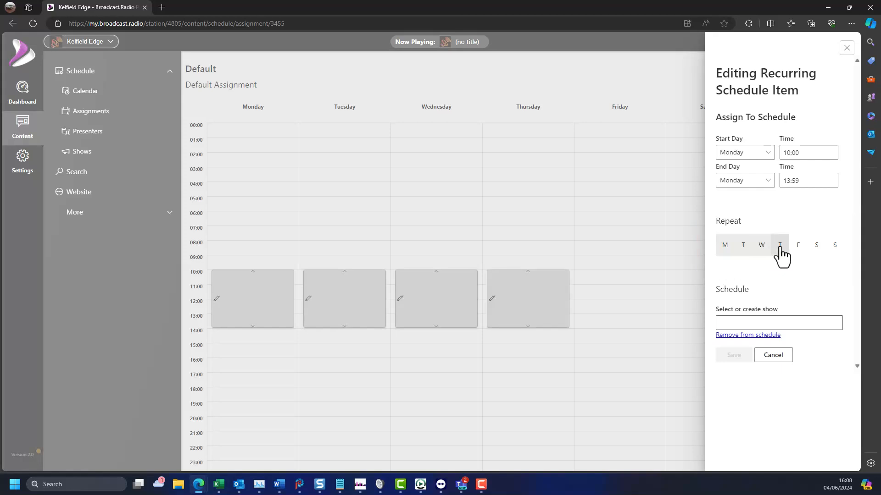
{"action": "left_click", "coordinate": [798, 248]}
{"action": "left_click", "coordinate": [801, 322]}
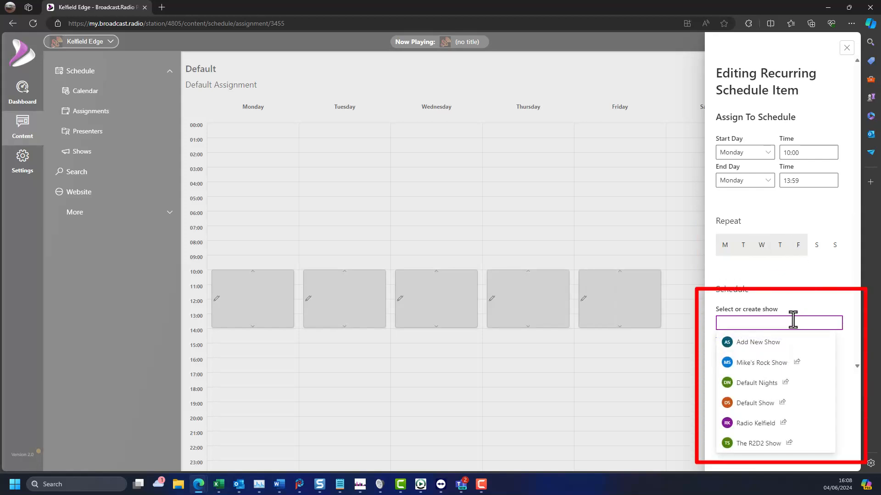
{"action": "left_click", "coordinate": [779, 363]}
{"action": "left_click", "coordinate": [731, 358]}
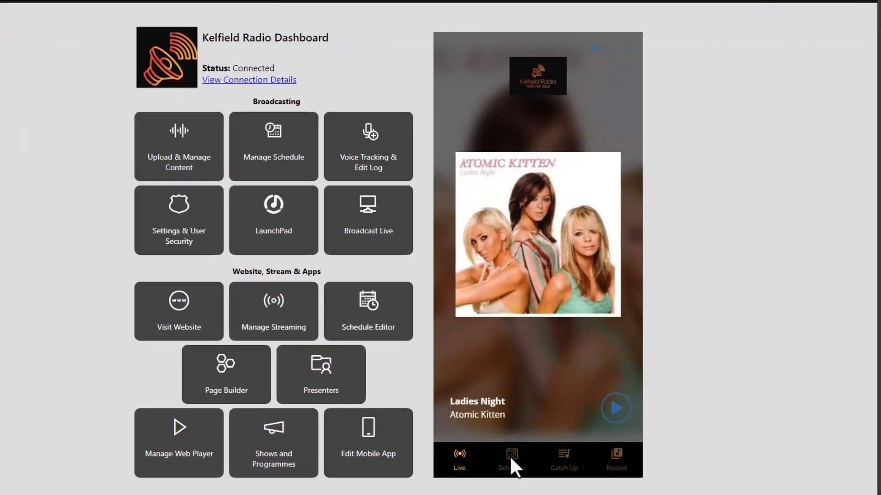
Open the Schedule view in the dashboard's mobile app preview and scroll through the listings.
{"action": "left_click", "coordinate": [547, 435]}
{"action": "scroll", "coordinate": [562, 323], "scroll_direction": "down", "scroll_amount": 7}
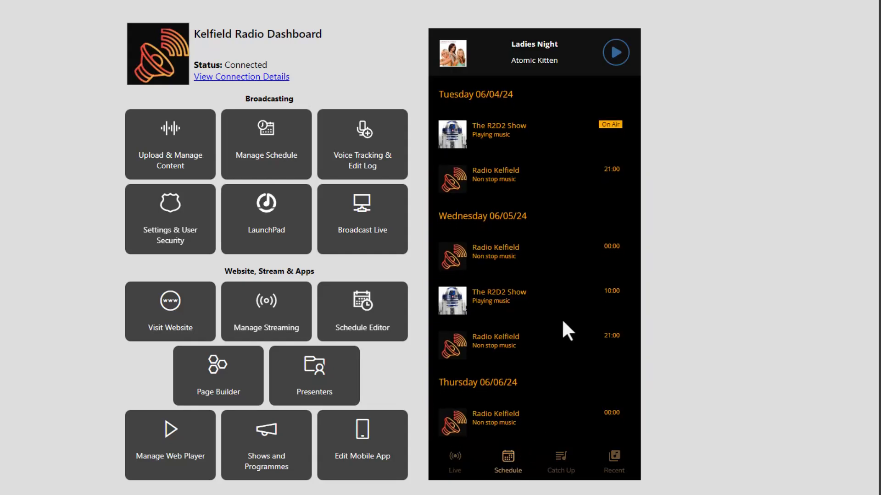